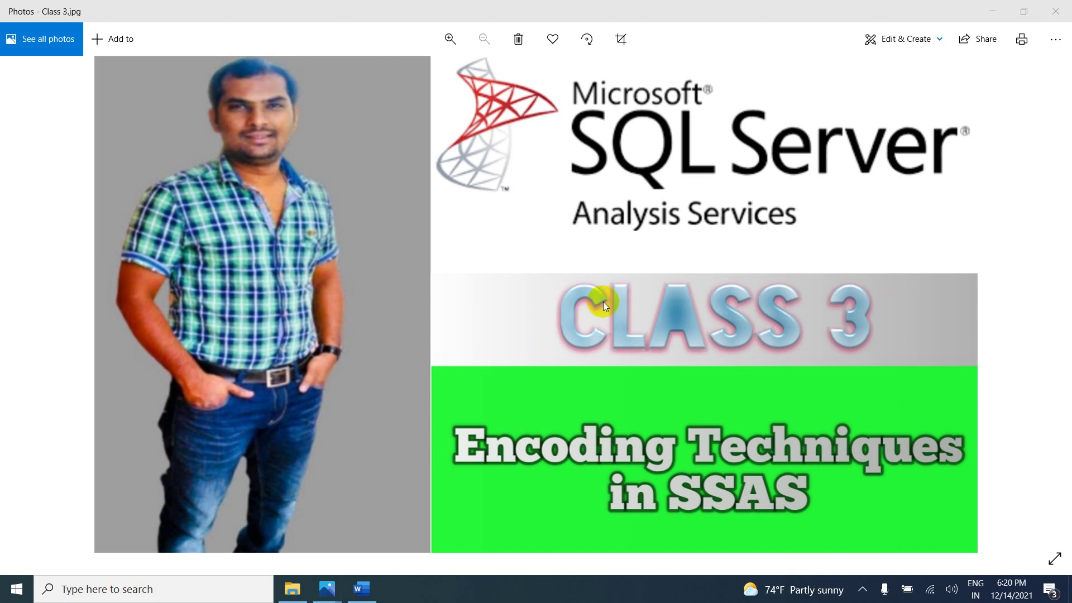
Step: In the Class 3 document, briefly highlight the Value (Numeric) bullet, then fix 'ca n' to 'can'
left_click(359, 591)
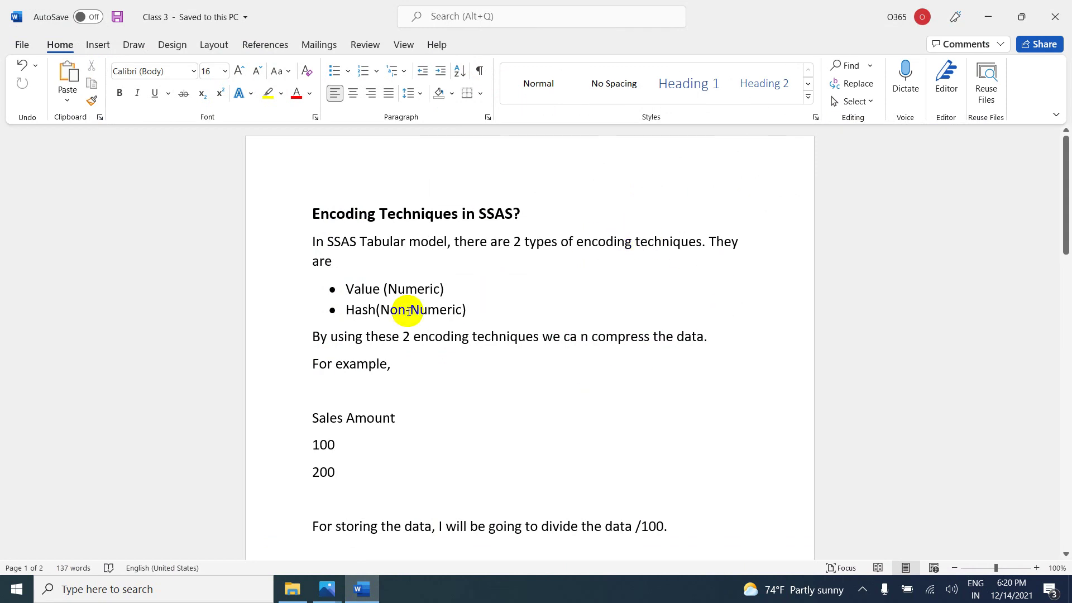
mouse_move(327, 288)
left_mouse_down()
mouse_move(455, 288)
mouse_move(335, 289)
left_mouse_up()
left_click(499, 406)
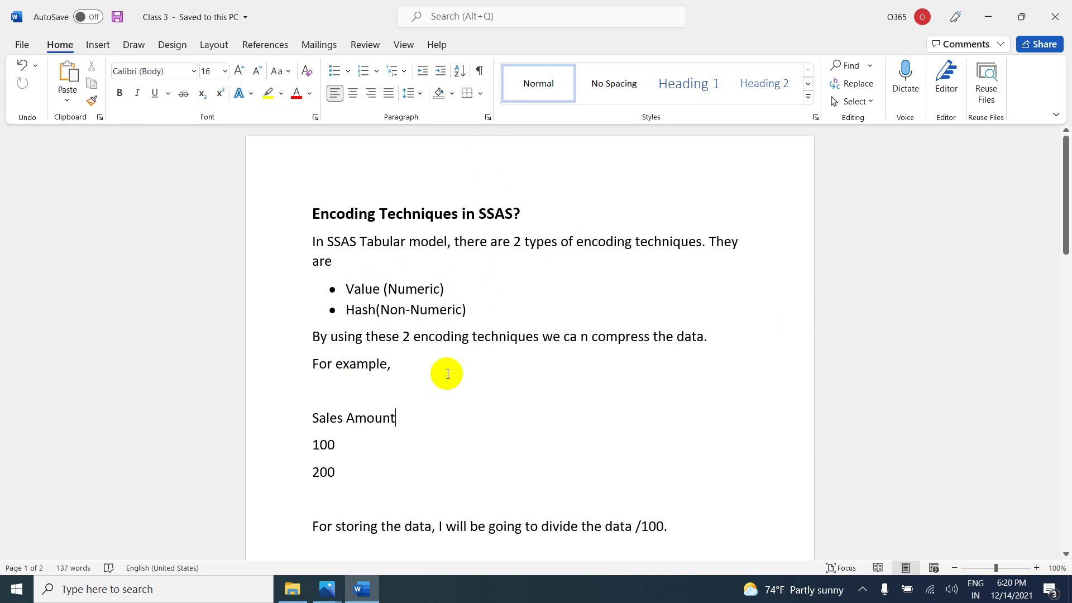
left_click(581, 336)
key("BackSpace")
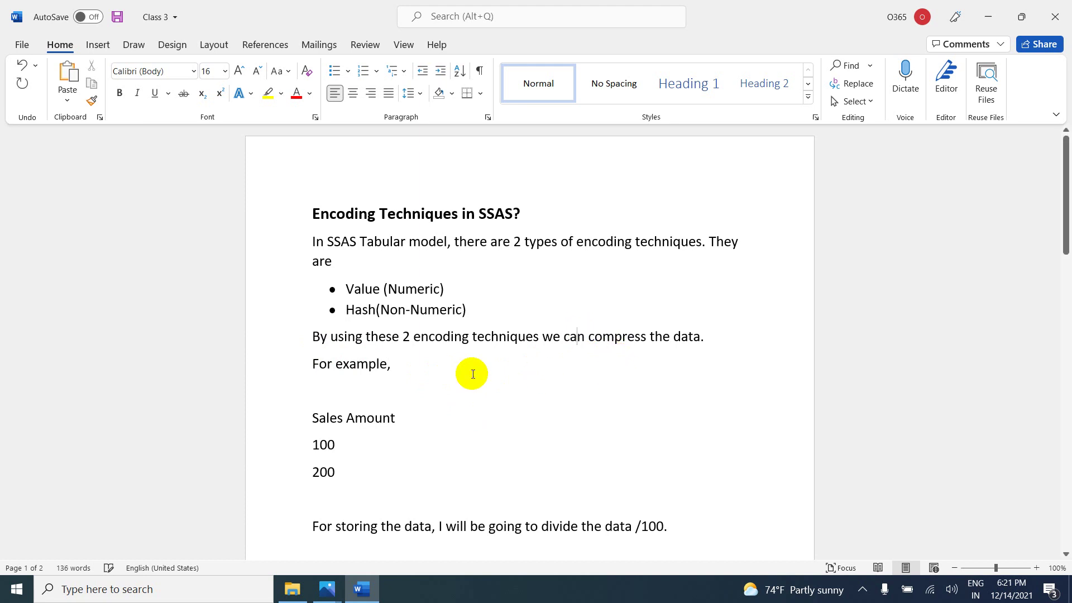
scroll(434, 373, "down", 2)
scroll(445, 333, "down", 2)
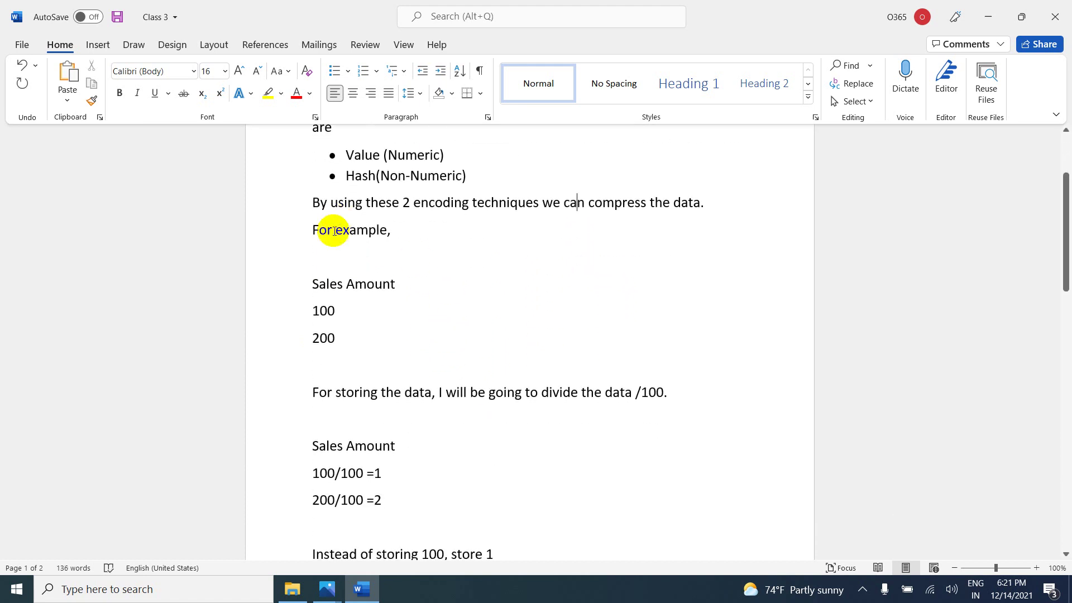
left_click_drag(313, 282, 419, 278)
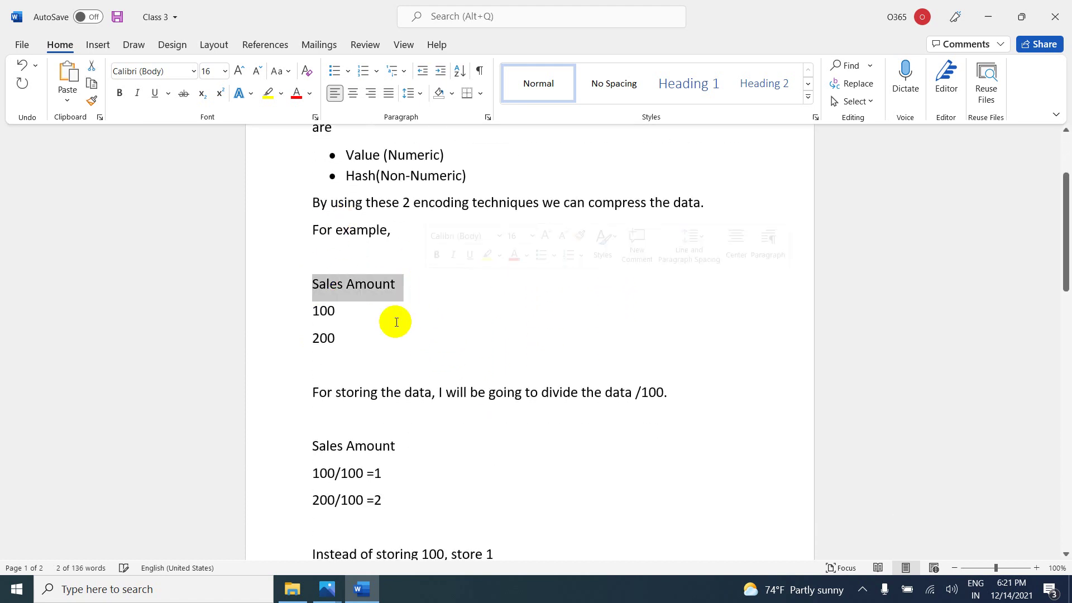
left_click_drag(313, 310, 343, 332)
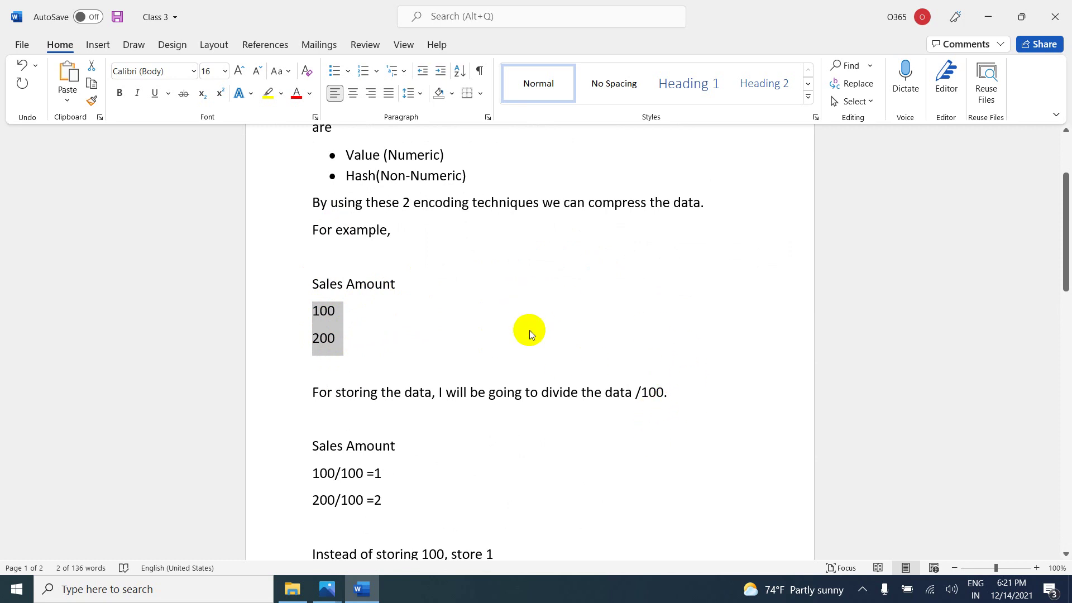
scroll(553, 323, "down", 1)
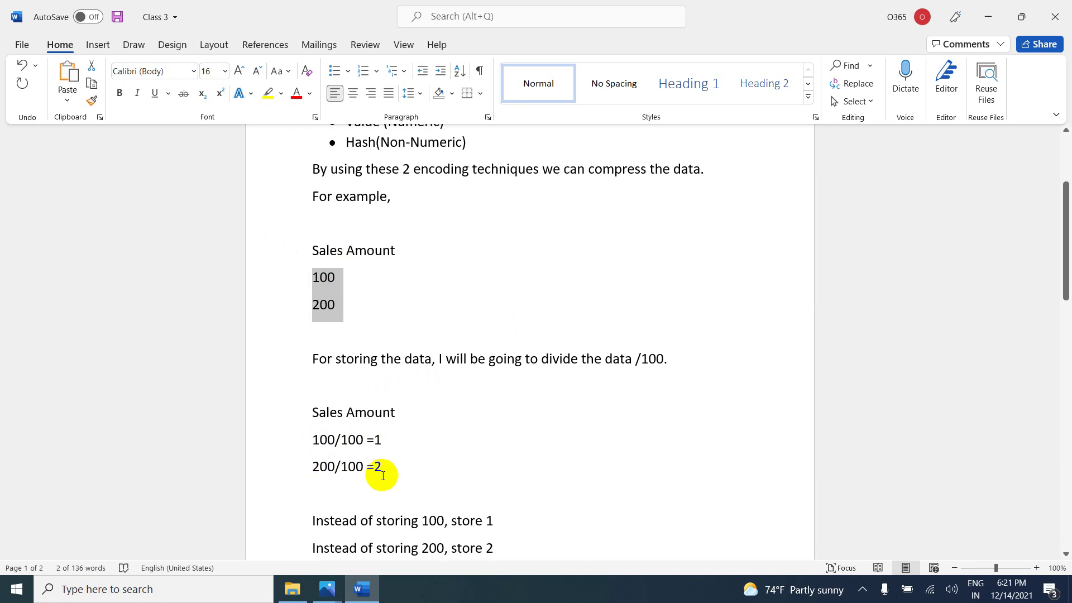
scroll(373, 383, "down", 2)
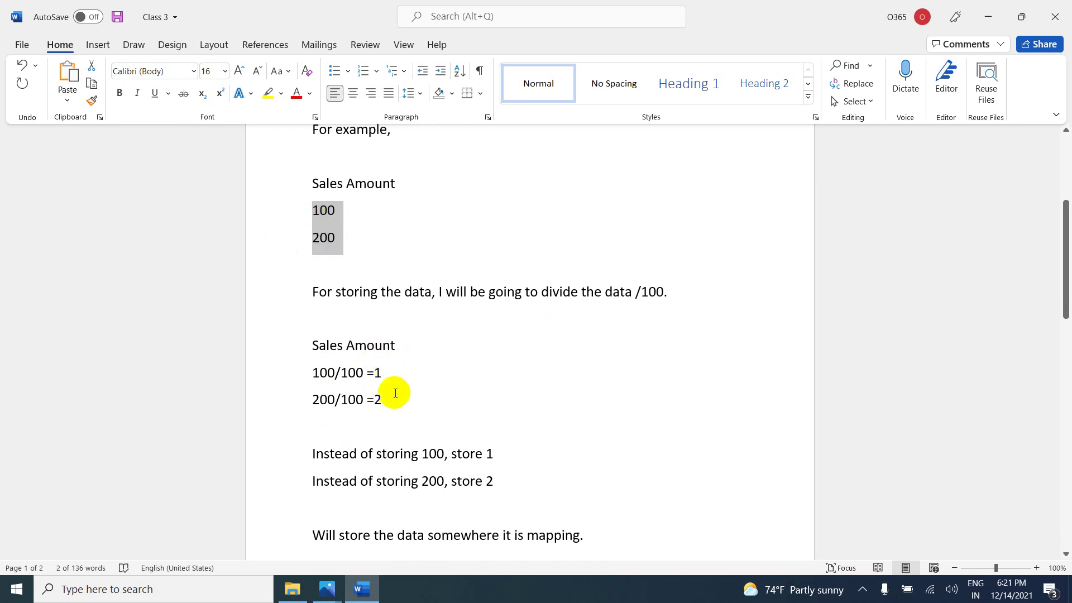
scroll(398, 402, "down", 2)
scroll(399, 401, "down", 2)
scroll(398, 401, "down", 2)
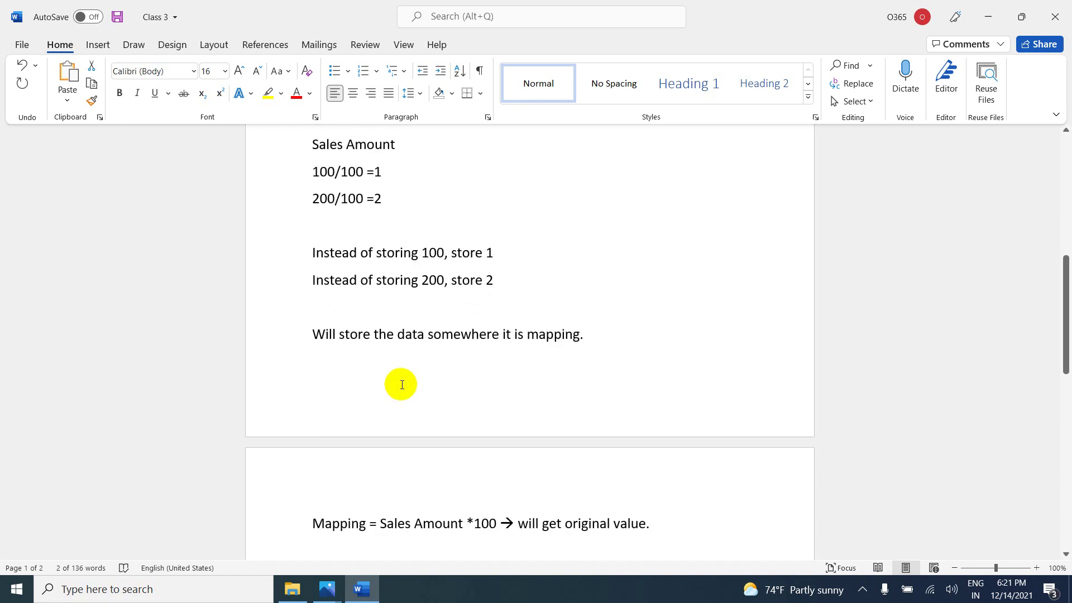
scroll(545, 361, "down", 2)
scroll(559, 362, "up", 3)
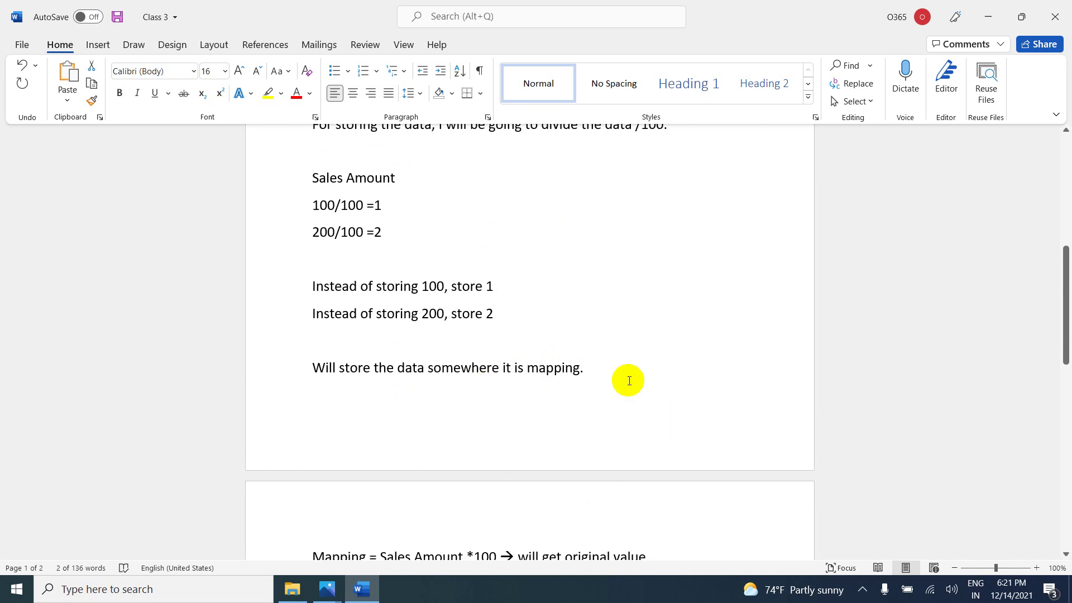
scroll(502, 352, "down", 1)
scroll(495, 342, "down", 3)
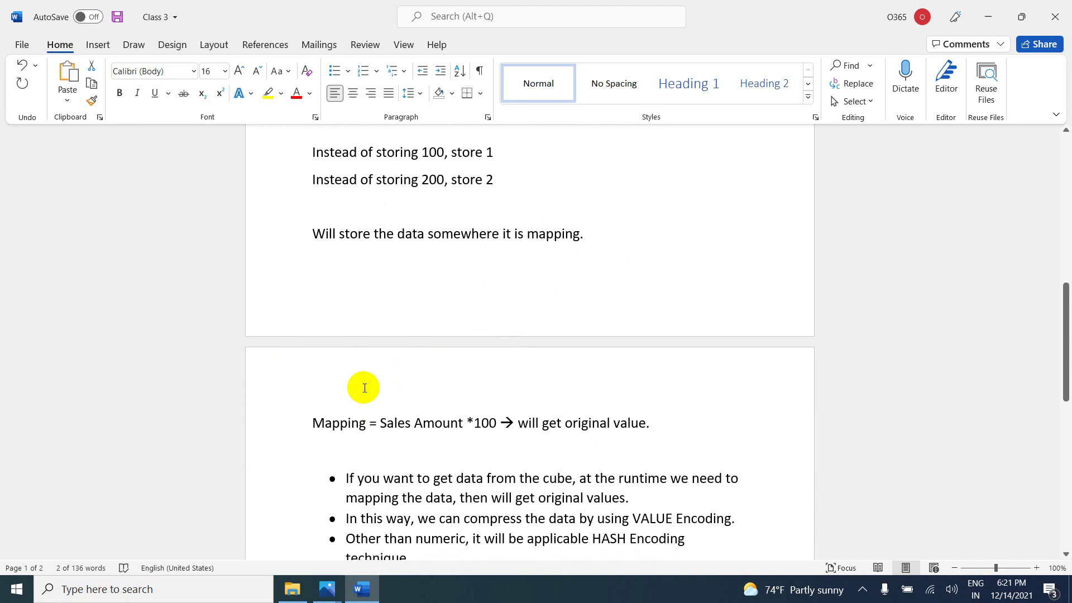
left_click_drag(381, 423, 503, 424)
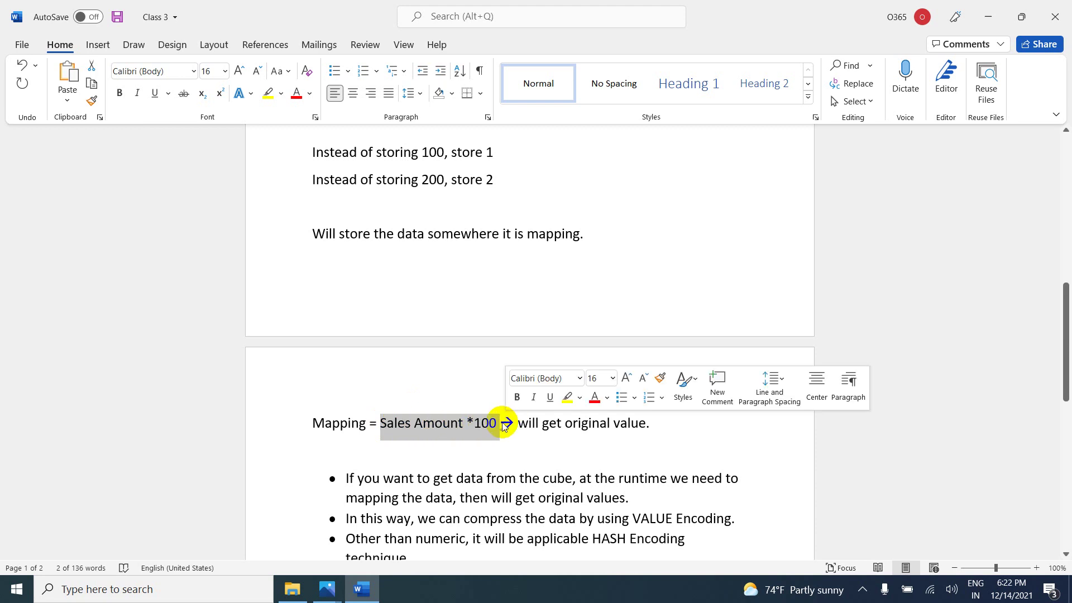
scroll(469, 335, "up", 2)
scroll(459, 296, "up", 1)
scroll(486, 296, "up", 3)
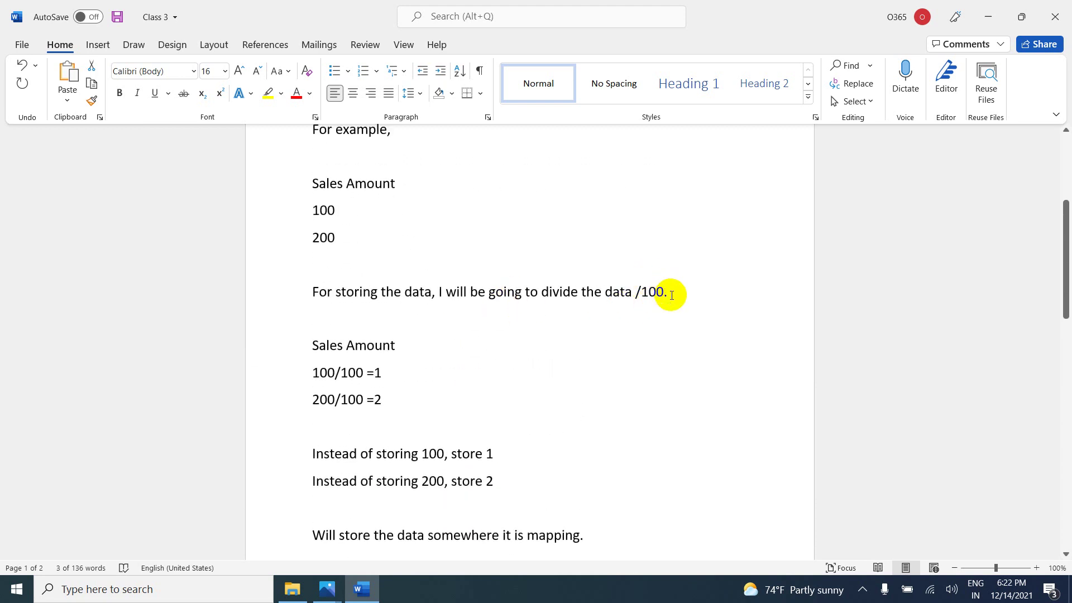
scroll(670, 302, "down", 1)
scroll(611, 327, "down", 3)
scroll(548, 352, "down", 2)
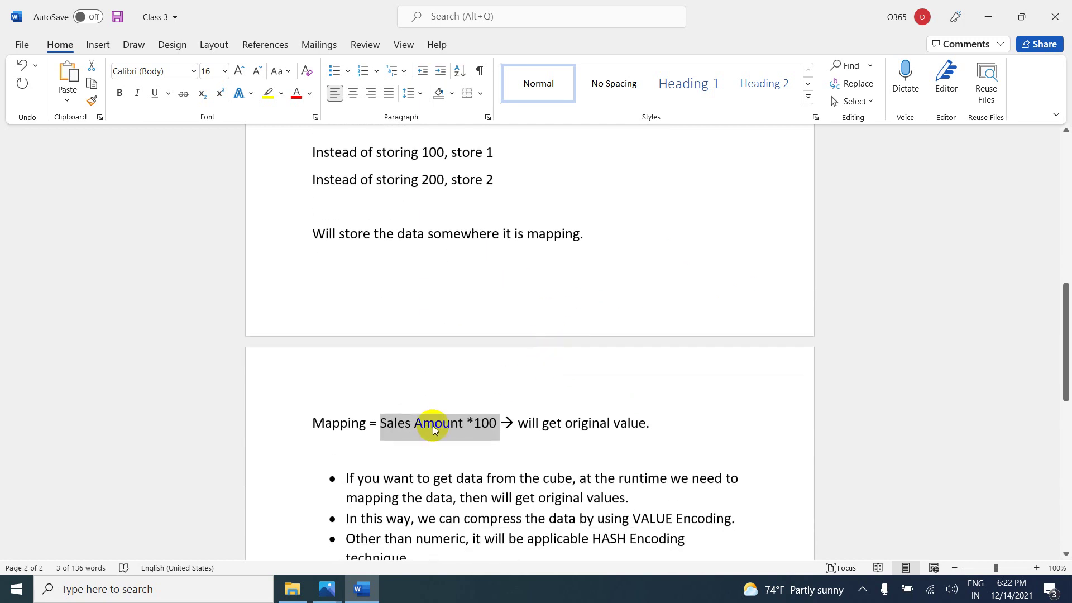
left_click(555, 432)
left_click_drag(661, 423, 313, 423)
scroll(438, 478, "down", 1)
scroll(436, 476, "down", 2)
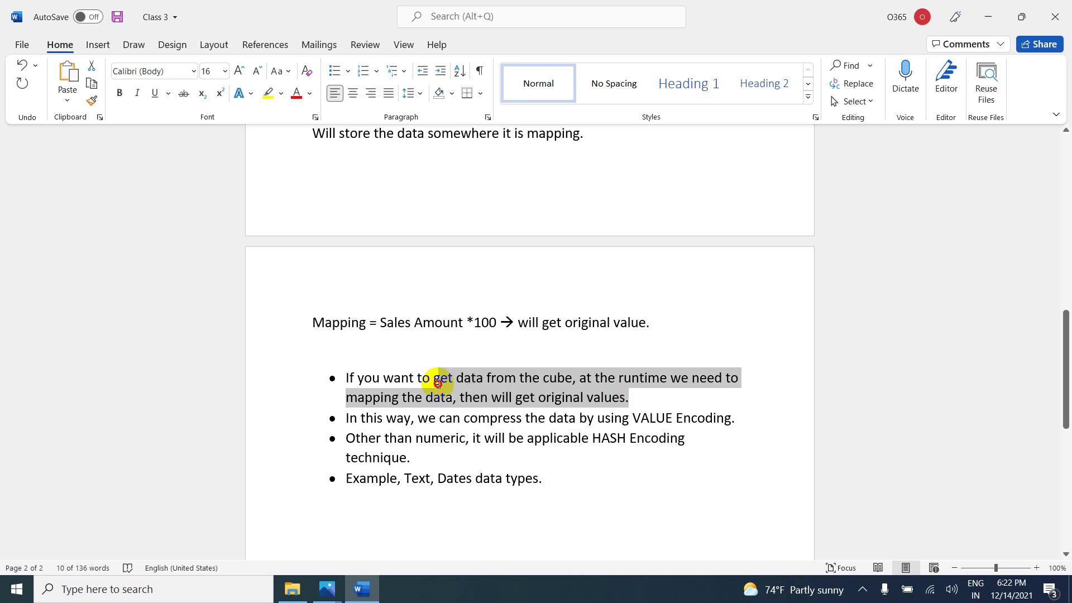
left_click_drag(633, 391, 335, 378)
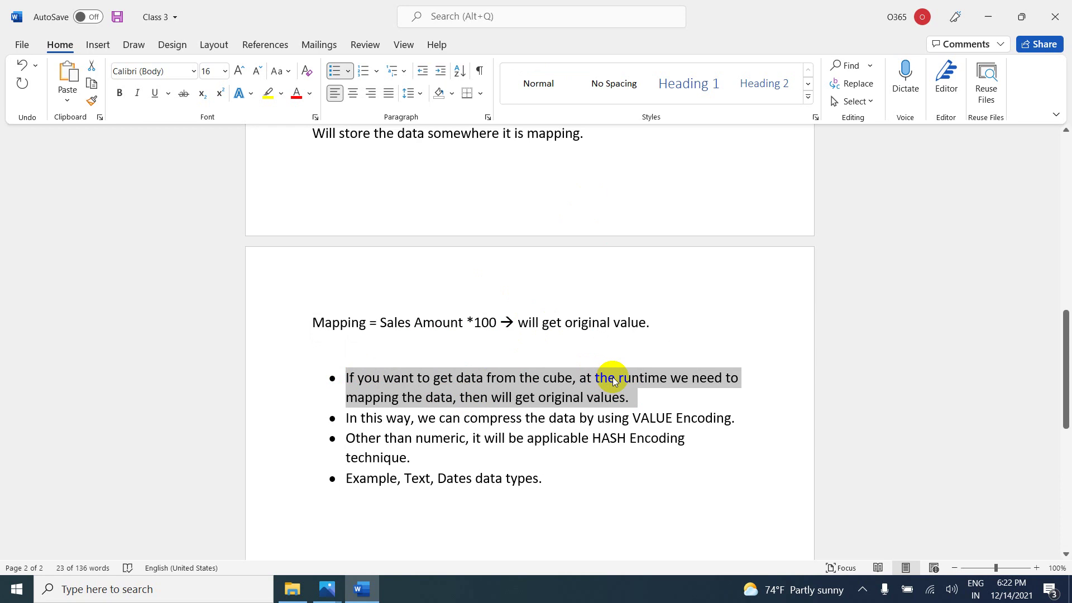
left_click(569, 520)
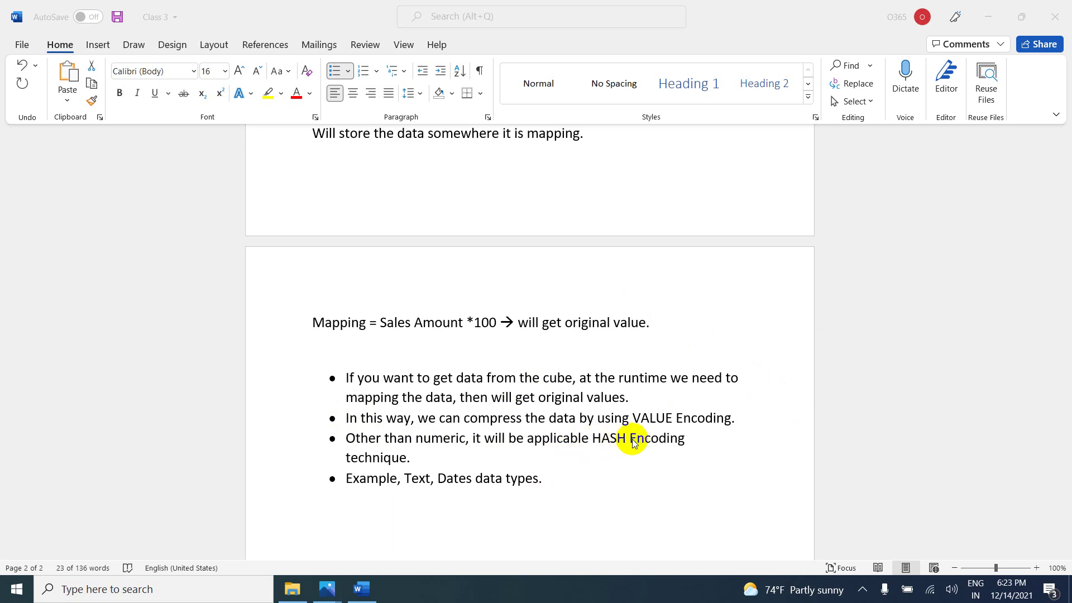
key("ctrl+shift+Up")
scroll(570, 272, "up", 2)
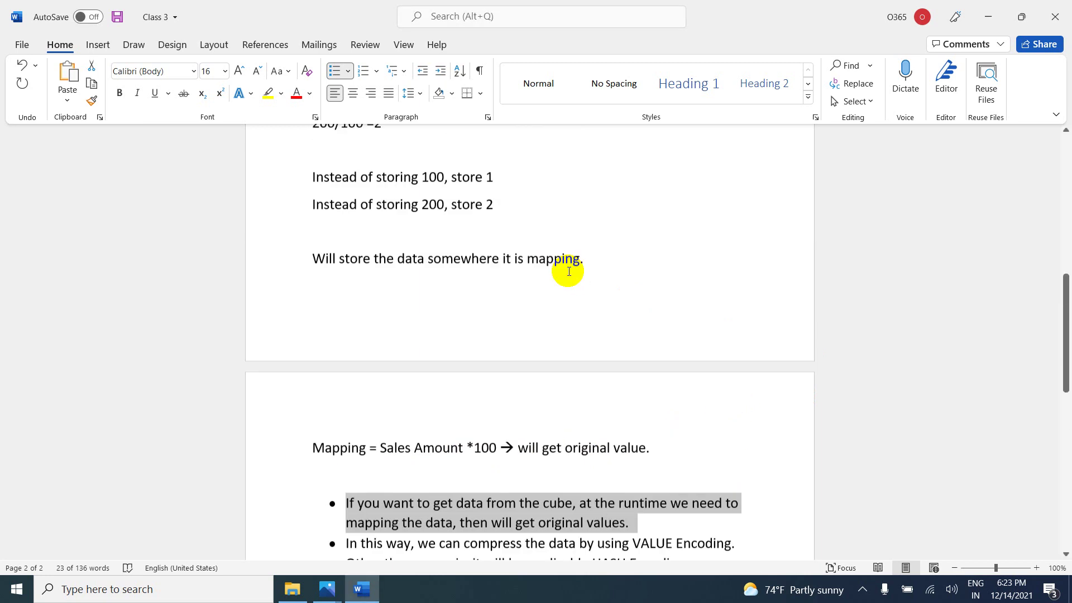
scroll(568, 273, "up", 3)
scroll(567, 271, "up", 2)
scroll(536, 277, "up", 1)
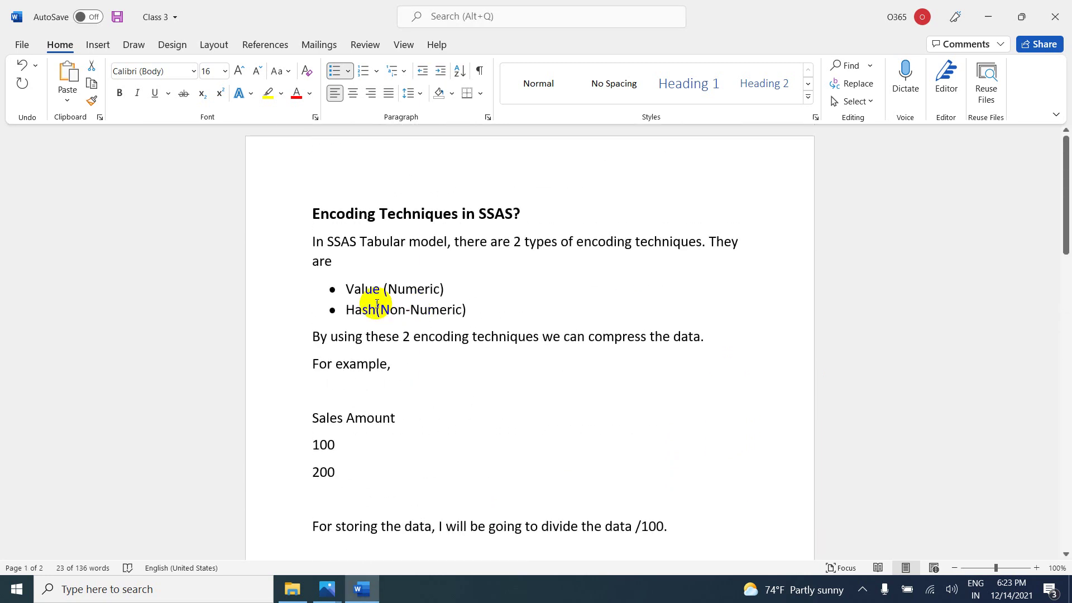
left_click_drag(345, 288, 457, 288)
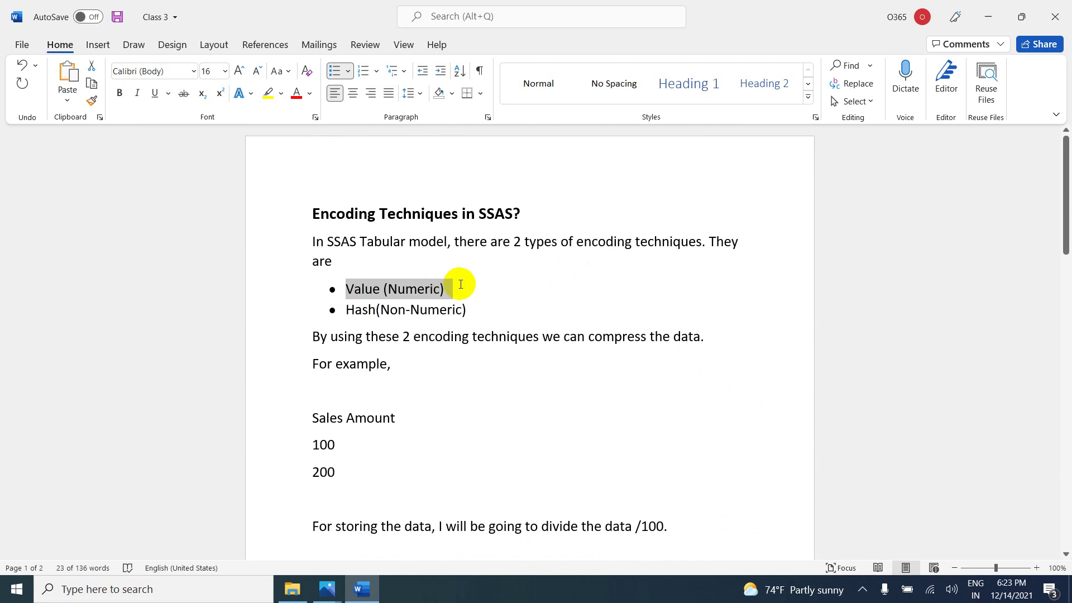
scroll(487, 357, "down", 2)
scroll(487, 357, "down", 3)
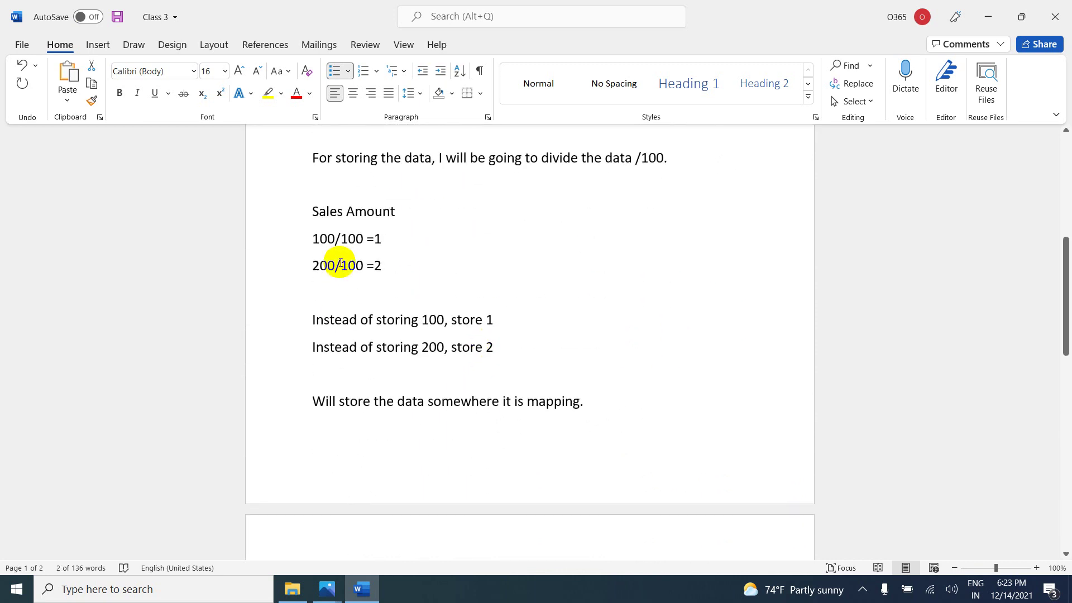
scroll(394, 269, "down", 2)
scroll(430, 285, "down", 2)
scroll(438, 287, "down", 1)
scroll(444, 295, "down", 1)
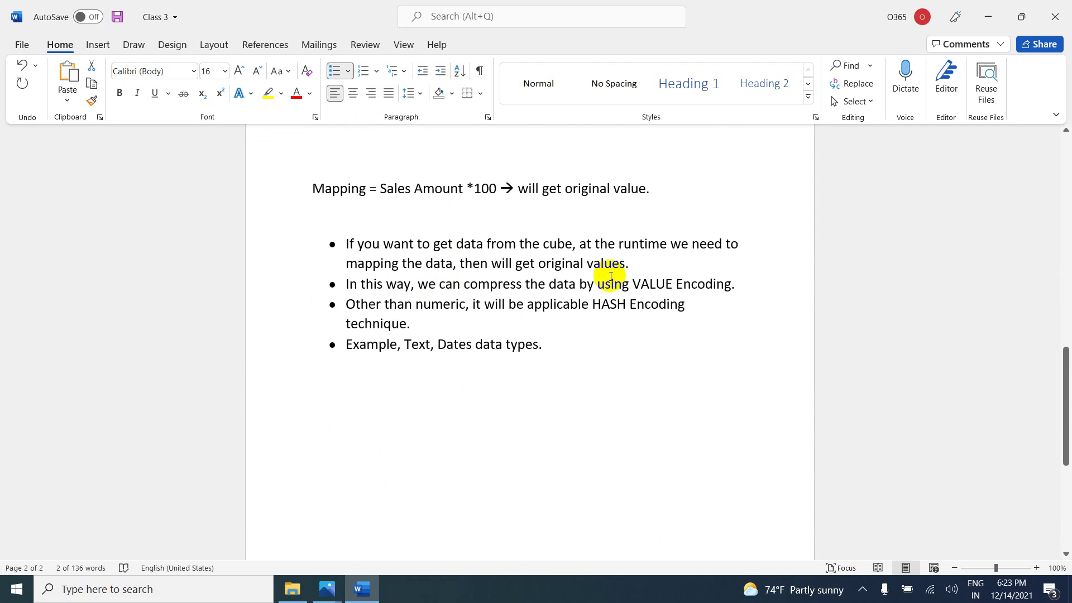
left_click_drag(404, 345, 546, 345)
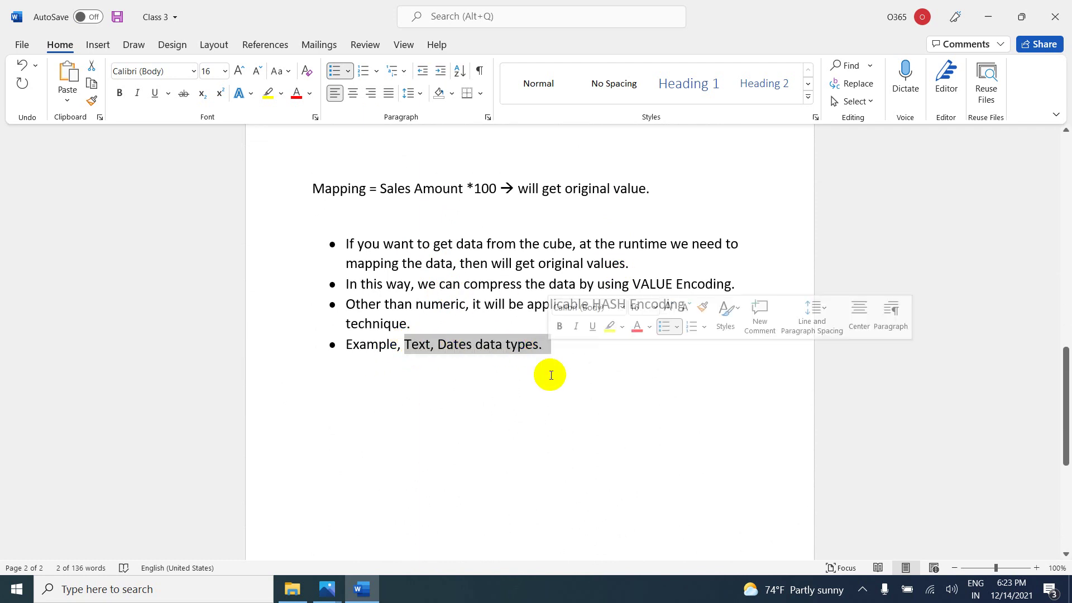
left_click(556, 419)
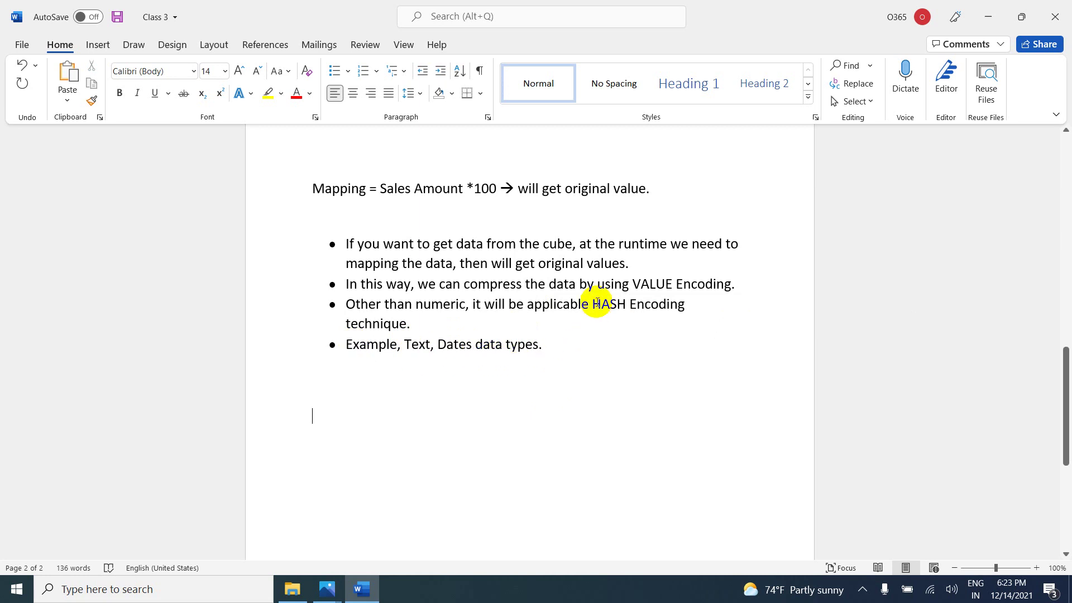
left_click_drag(594, 304, 684, 332)
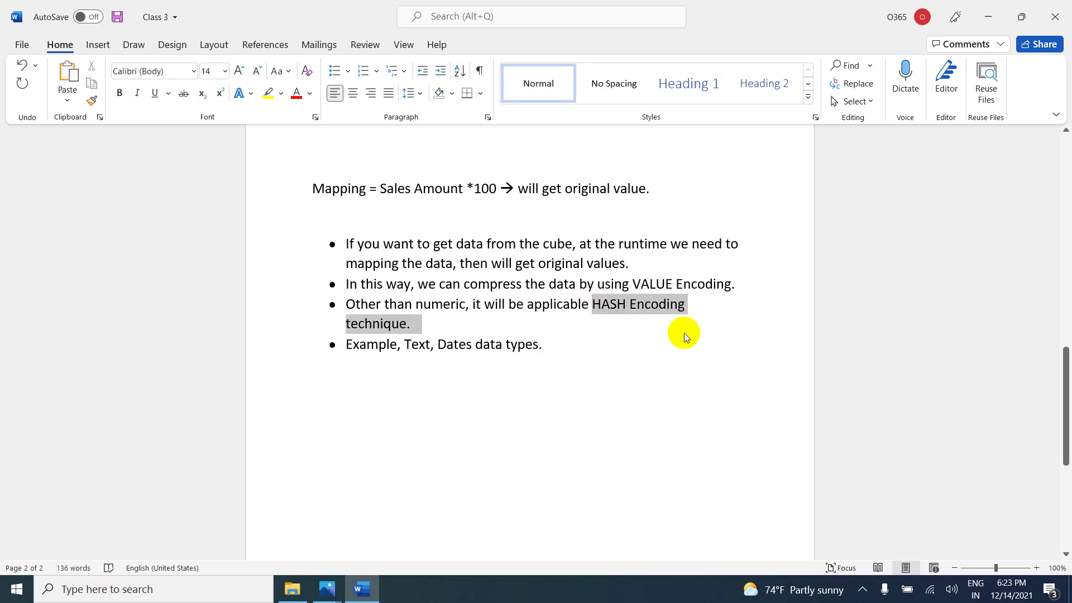
scroll(501, 337, "up", 2)
scroll(502, 337, "up", 5)
scroll(520, 294, "up", 5)
scroll(520, 294, "up", 2)
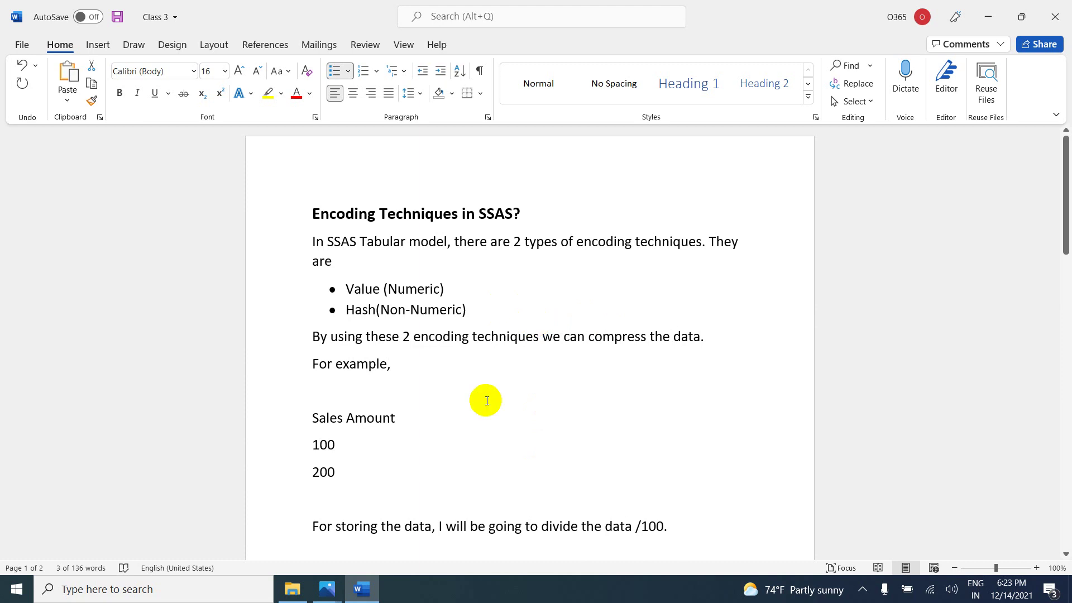
Step: Show End Screen.jpg, the image promoting special SSAS training, in Photos
left_click(330, 590)
left_click(383, 530)
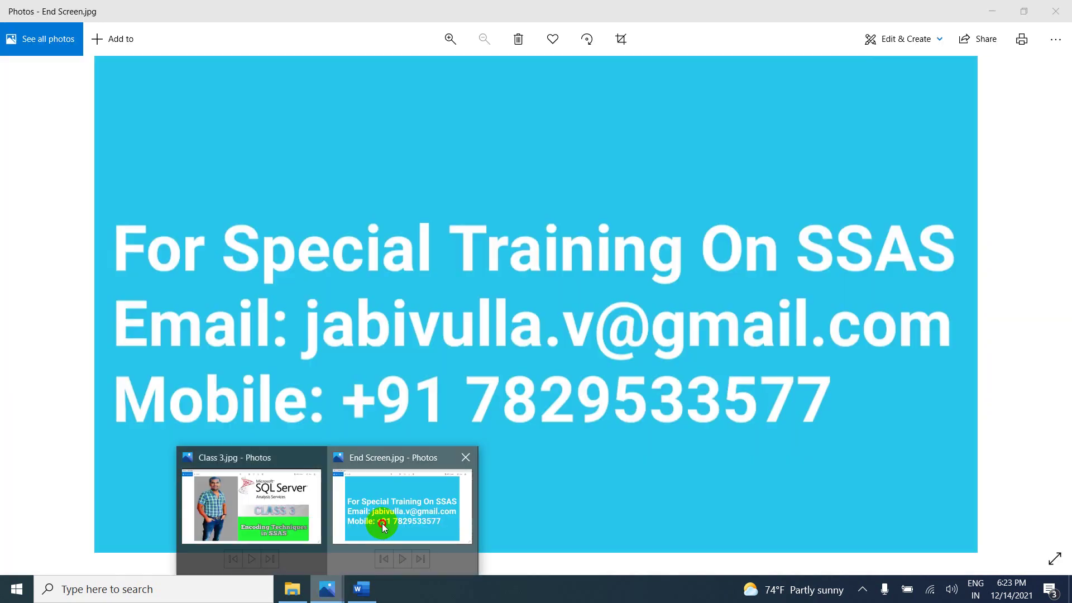